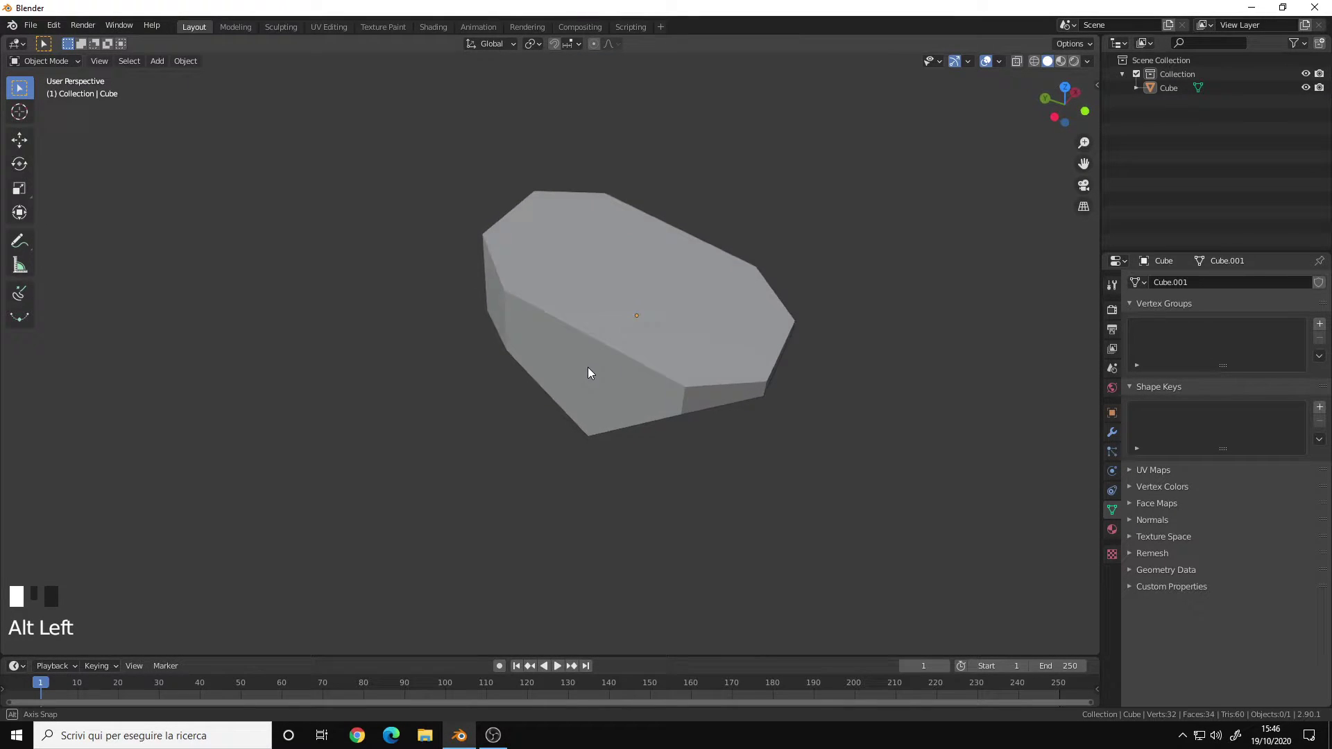
Orbit around the low-poly cube and select it
{"action": "middle_click_drag", "start_coordinate": [634, 327], "coordinate": [583, 369], "text": "alt"}
{"action": "left_click_drag", "start_coordinate": [583, 369], "coordinate": [541, 387], "text": "alt"}
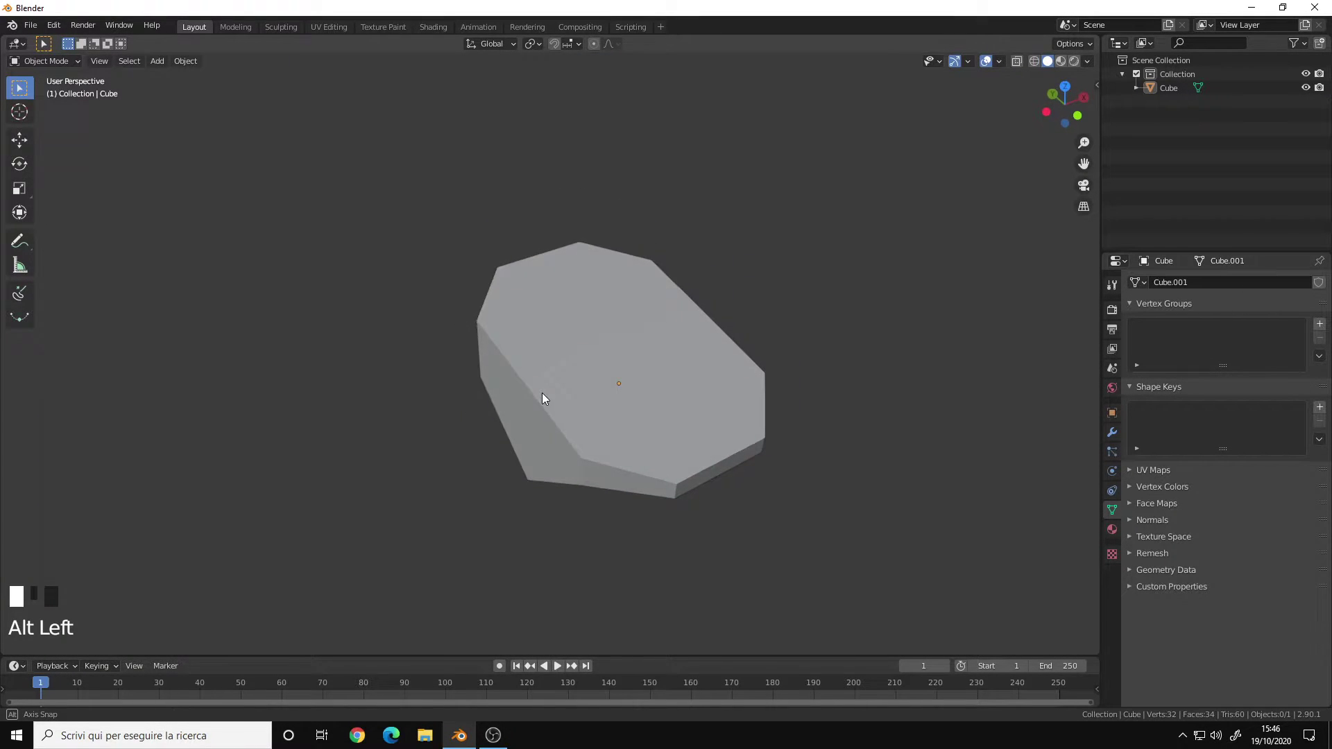
{"action": "middle_click_drag", "start_coordinate": [542, 387], "coordinate": [549, 372], "text": "alt"}
{"action": "left_click_drag", "start_coordinate": [549, 372], "coordinate": [638, 333], "text": "alt"}
{"action": "left_click", "coordinate": [638, 334]}
{"action": "middle_click_drag", "start_coordinate": [638, 333], "coordinate": [607, 366], "text": "alt"}
{"action": "mouse_move", "coordinate": [607, 366]}
{"action": "left_mouse_down", "text": "alt"}
{"action": "mouse_move", "coordinate": [569, 392]}
{"action": "mouse_move", "coordinate": [564, 343]}
{"action": "mouse_move", "coordinate": [669, 306]}
{"action": "left_mouse_up", "text": "alt"}
Enter Edit Mode on the cube and toggle the X-ray see-through display
{"action": "key", "text": "Tab"}
{"action": "middle_click_drag", "start_coordinate": [670, 306], "coordinate": [624, 351], "text": "alt"}
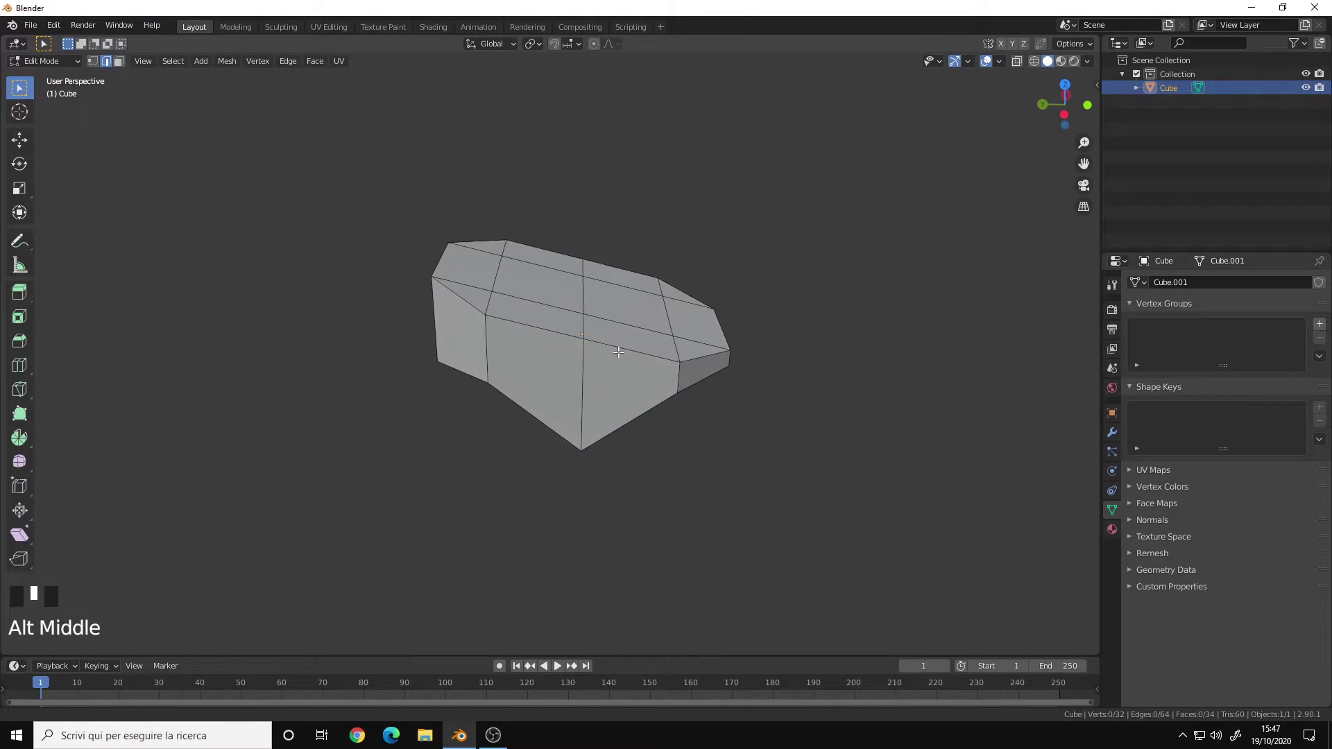
{"action": "mouse_move", "coordinate": [625, 351]}
{"action": "left_mouse_down", "text": "alt"}
{"action": "mouse_move", "coordinate": [660, 297]}
{"action": "mouse_move", "coordinate": [660, 244]}
{"action": "left_mouse_up", "text": "alt"}
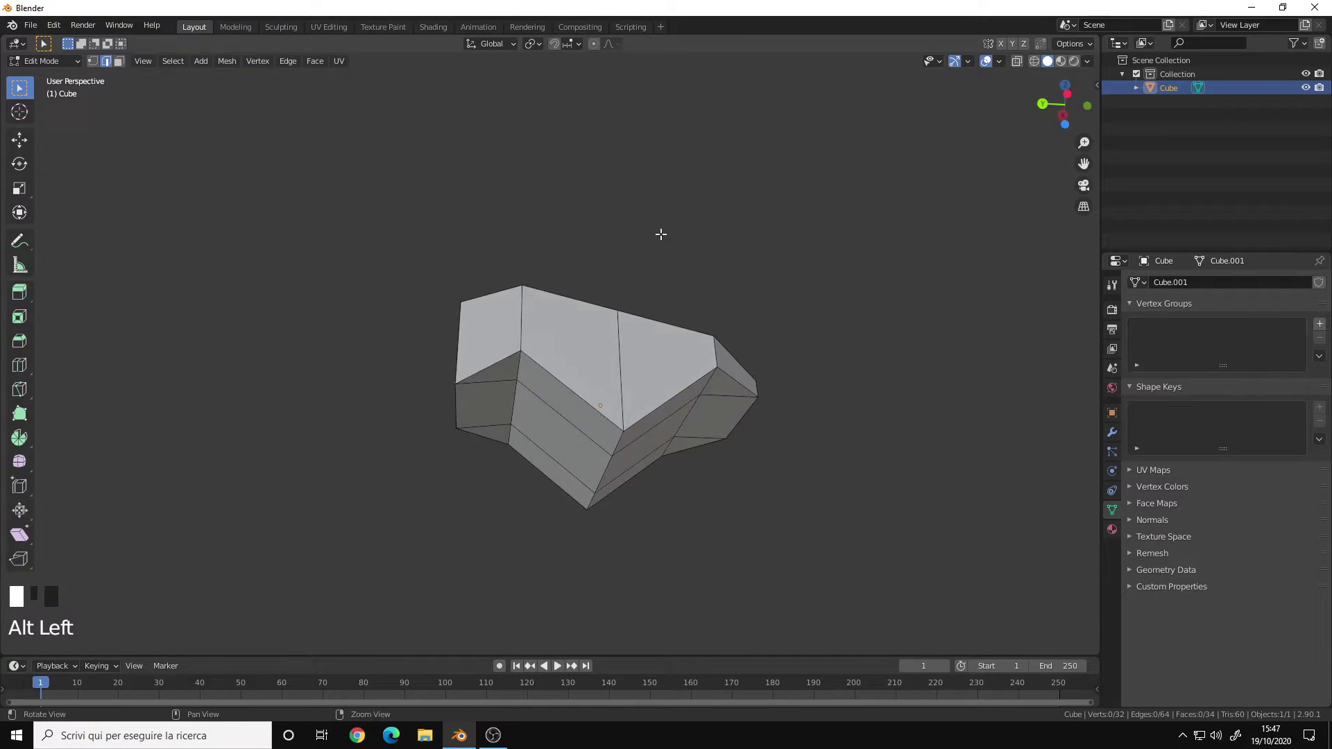
{"action": "key", "text": "alt+z"}
{"action": "left_click", "coordinate": [626, 396], "text": "alt"}
{"action": "mouse_move", "coordinate": [625, 396]}
{"action": "left_mouse_down", "text": "alt"}
{"action": "mouse_move", "coordinate": [646, 271]}
{"action": "mouse_move", "coordinate": [635, 312]}
{"action": "mouse_move", "coordinate": [656, 365]}
{"action": "mouse_move", "coordinate": [634, 387]}
{"action": "mouse_move", "coordinate": [732, 305]}
{"action": "mouse_move", "coordinate": [684, 309]}
{"action": "left_mouse_up", "text": "alt"}
Change X-ray from the Z shading pie, deselect everything, and switch to side view
{"action": "key", "text": "z"}
{"action": "left_click", "coordinate": [668, 369]}
{"action": "key", "text": "alt+a"}
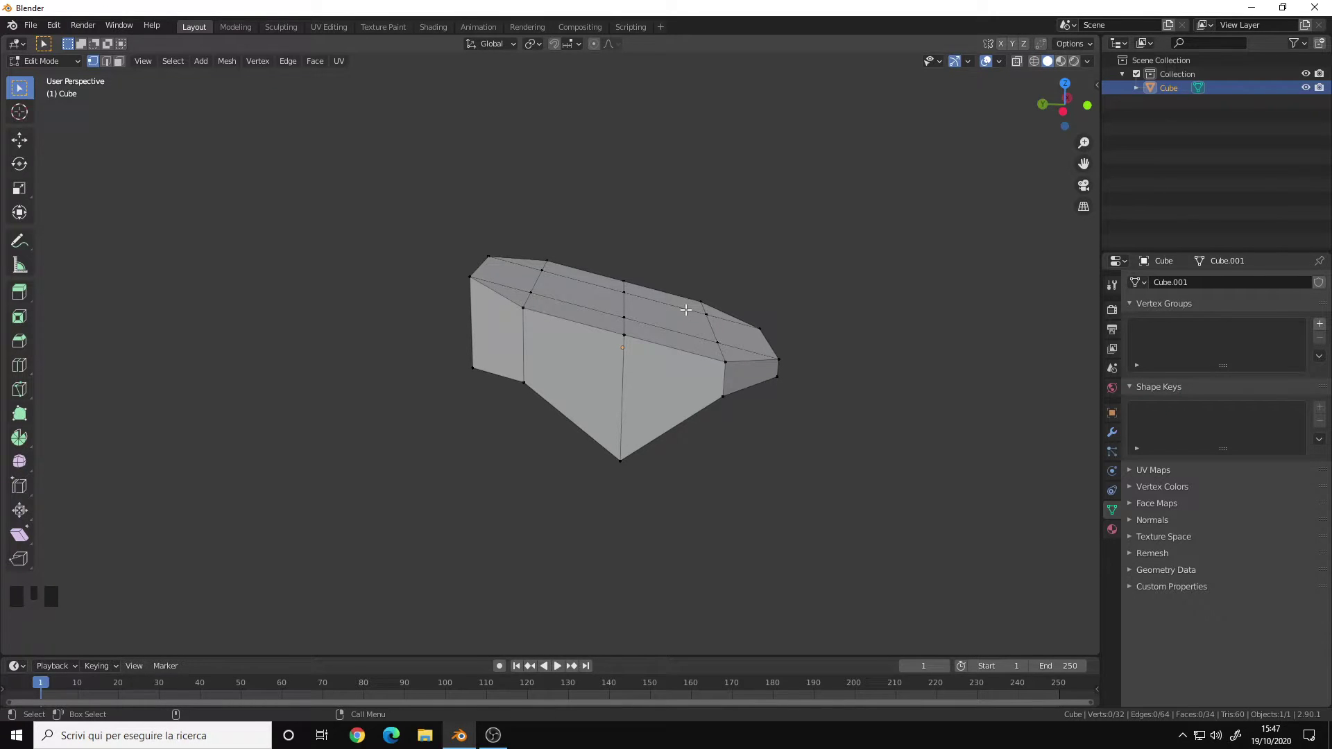
{"action": "key", "text": "KP_3"}
Box-select the mesh's lower vertices in Left Orthographic view
{"action": "key", "text": "ctrl+KP_3"}
{"action": "mouse_move", "coordinate": [205, 461]}
{"action": "left_mouse_down"}
{"action": "mouse_move", "coordinate": [805, 392]}
{"action": "mouse_move", "coordinate": [843, 291]}
{"action": "left_mouse_up"}
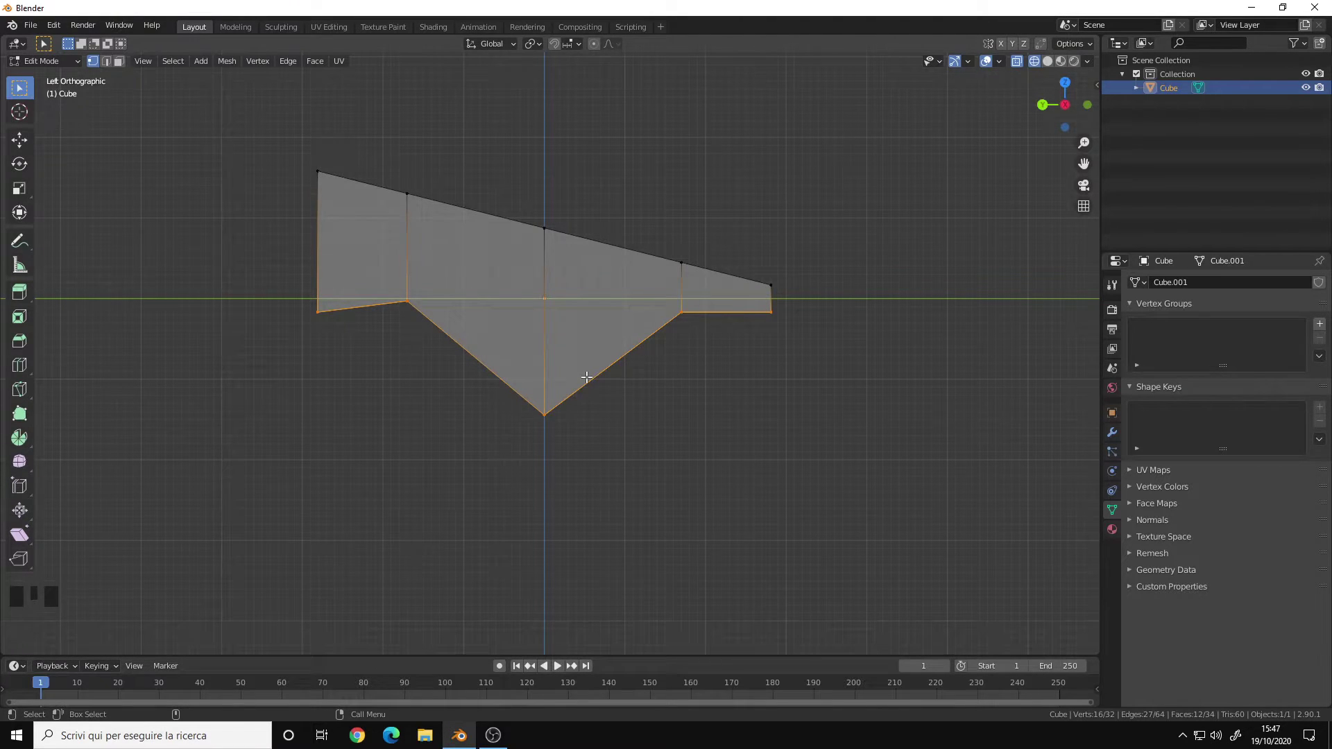
{"action": "middle_click", "coordinate": [574, 313], "text": "alt"}
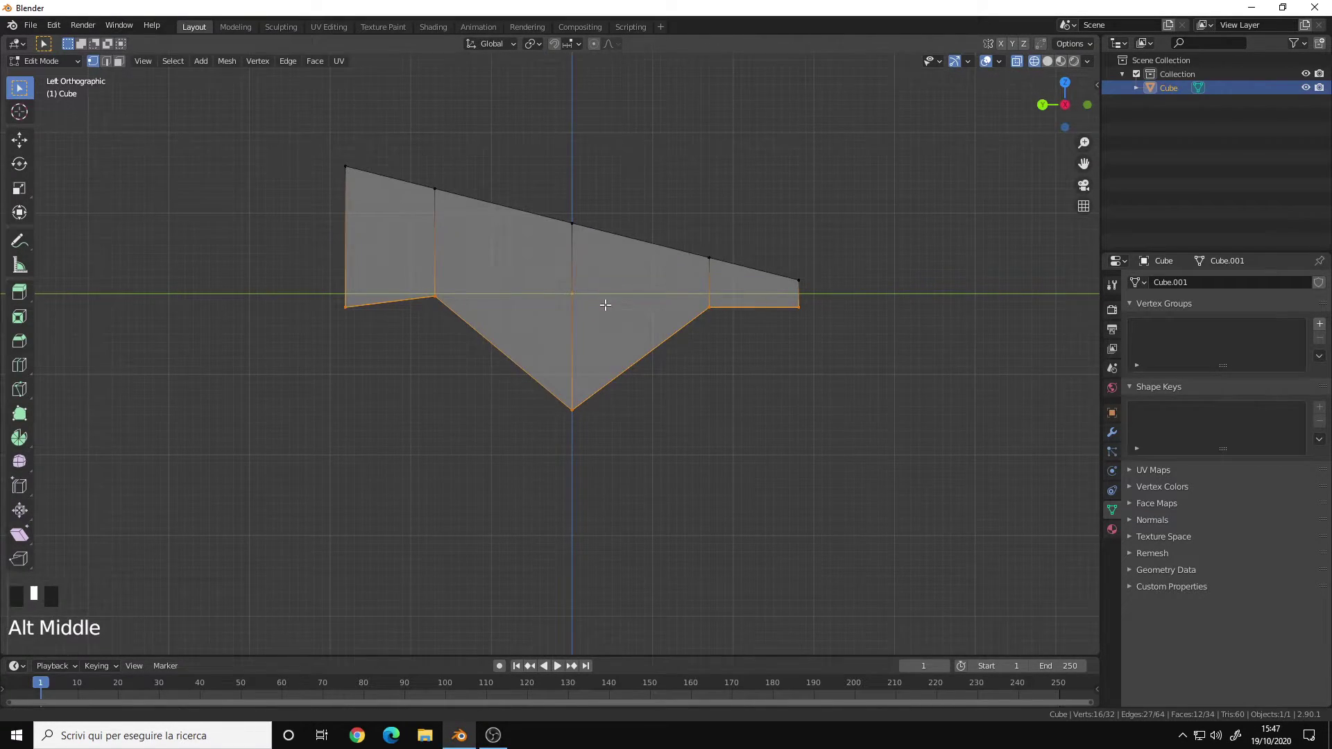
{"action": "mouse_move", "coordinate": [593, 308]}
{"action": "left_mouse_down", "text": "alt"}
{"action": "mouse_move", "coordinate": [575, 329]}
{"action": "mouse_move", "coordinate": [573, 307]}
{"action": "mouse_move", "coordinate": [590, 311]}
{"action": "mouse_move", "coordinate": [562, 333]}
{"action": "left_mouse_up", "text": "alt"}
Return to solid display and orbit to inspect the selected bottom
{"action": "key", "text": "alt+z"}
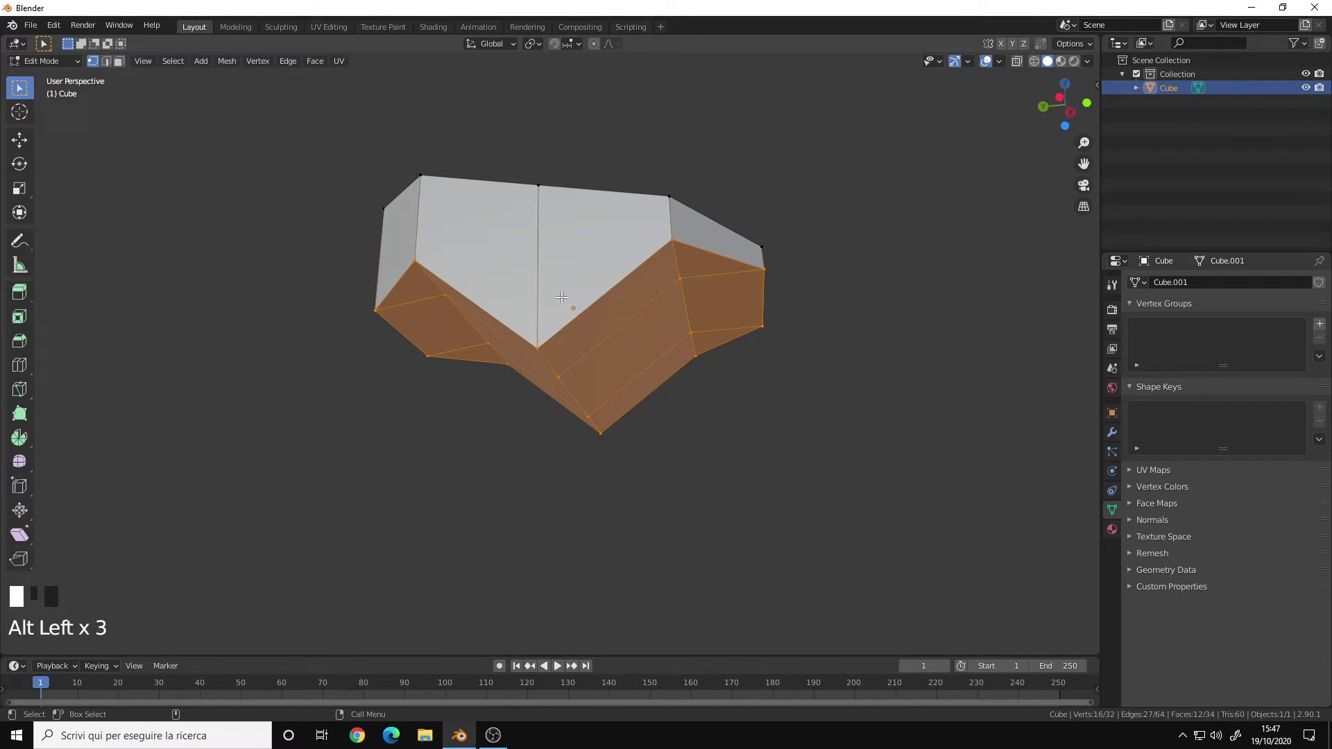
{"action": "left_click_drag", "start_coordinate": [567, 297], "coordinate": [554, 259], "text": "alt"}
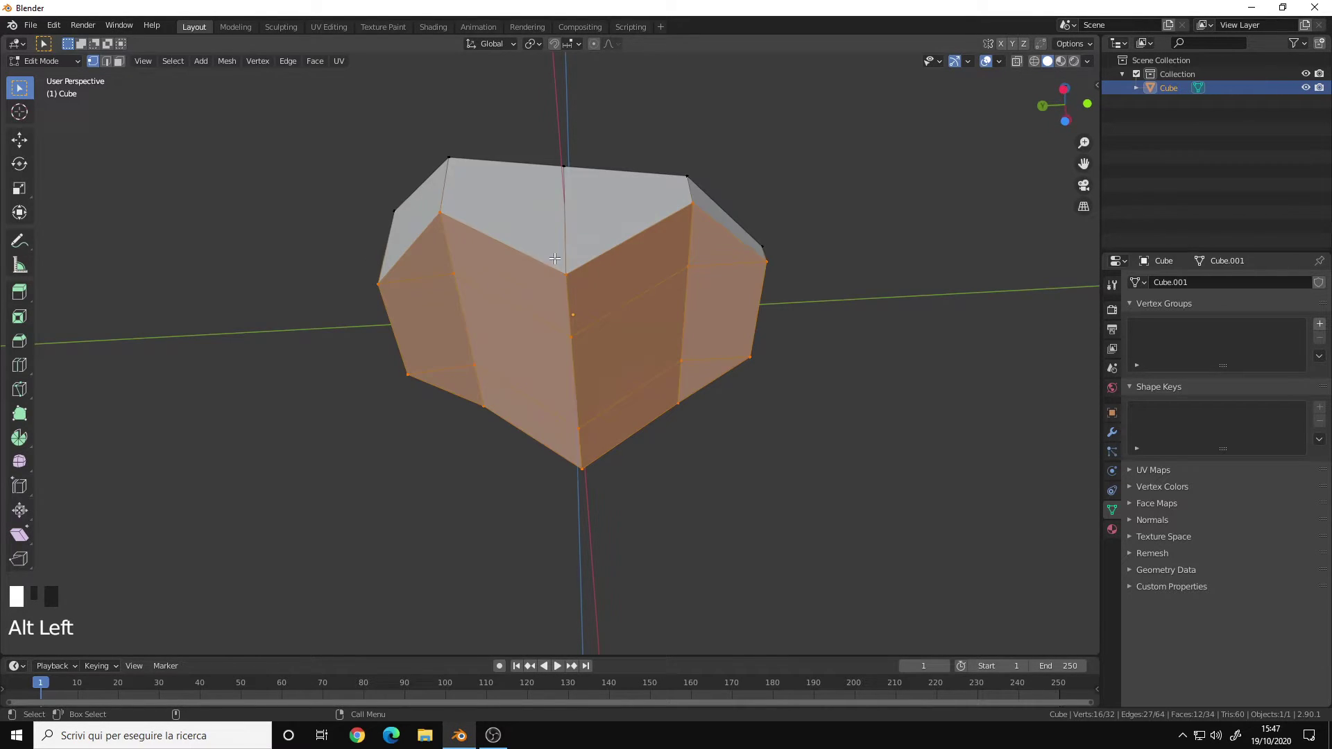
{"action": "left_click_drag", "start_coordinate": [566, 339], "coordinate": [588, 147], "text": "alt"}
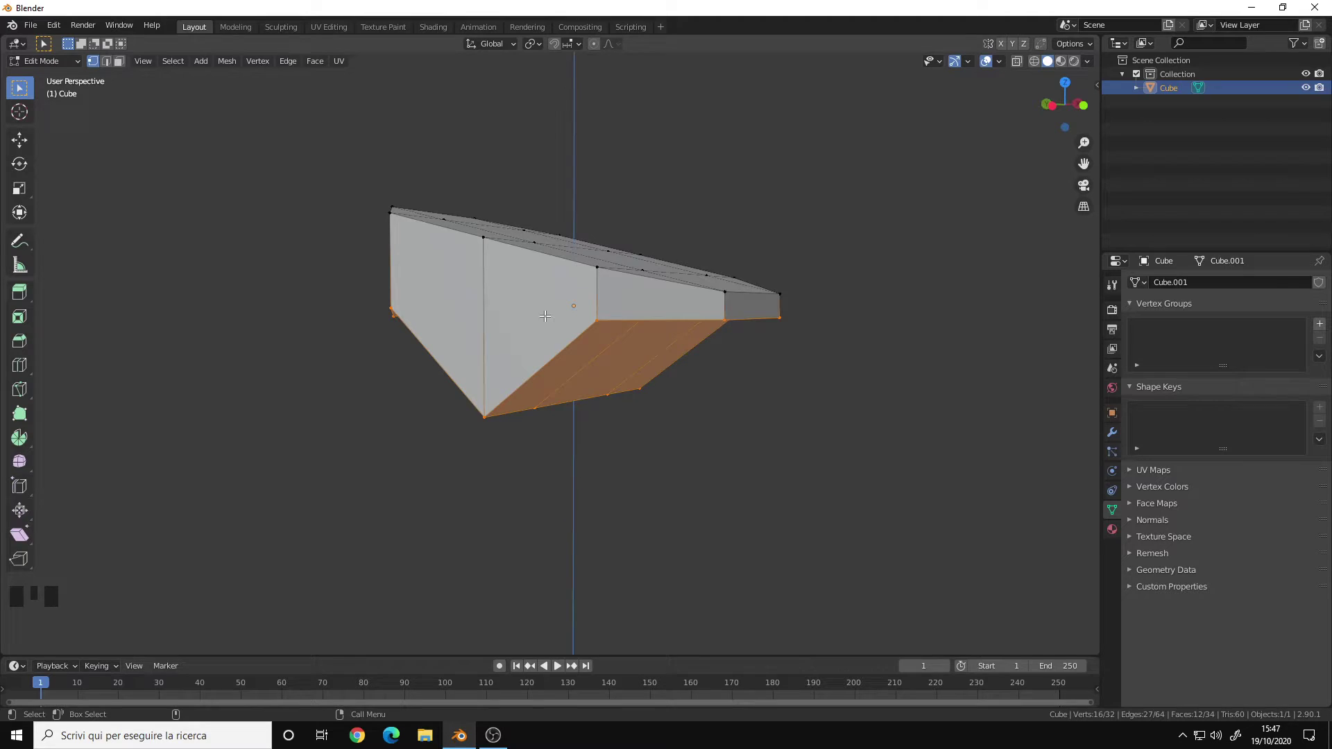
{"action": "left_click_drag", "start_coordinate": [544, 316], "coordinate": [838, 171], "text": "alt"}
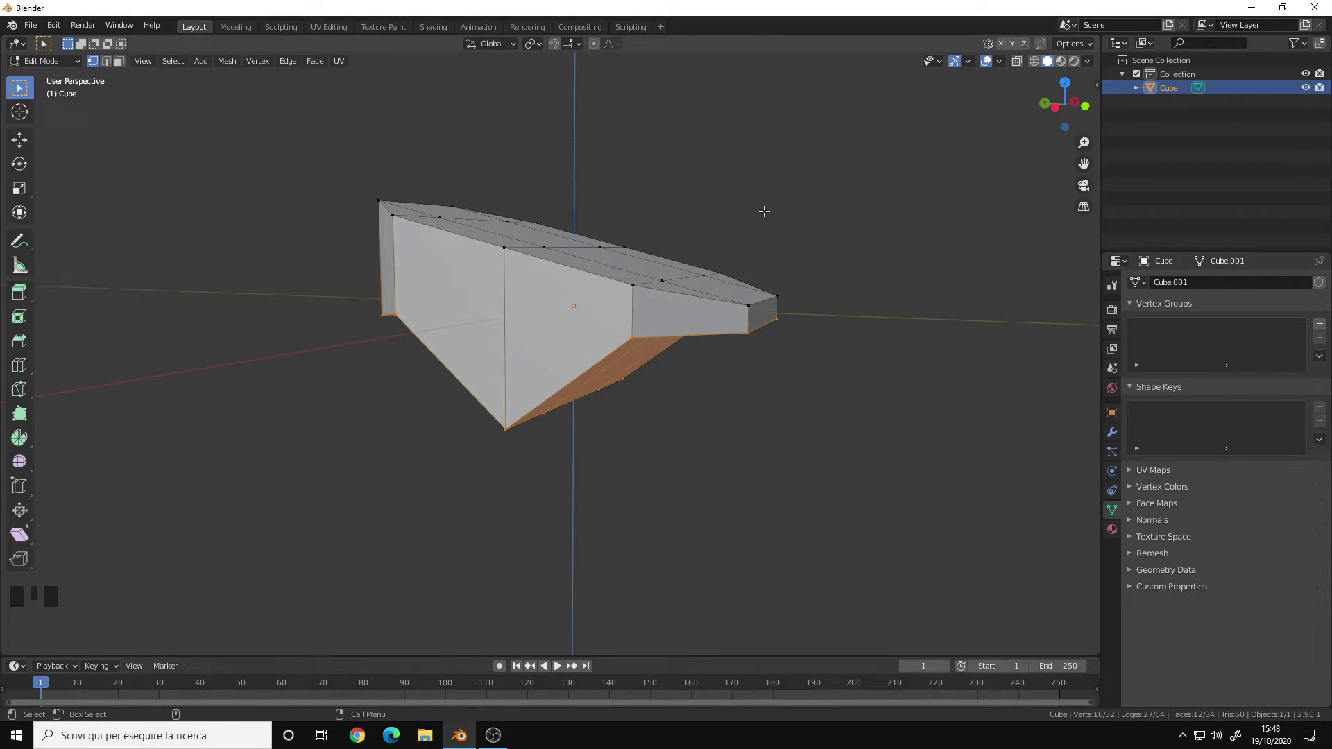
Scale the selected bottom to zero along Z, check it from below, then undo
{"action": "key", "text": "s"}
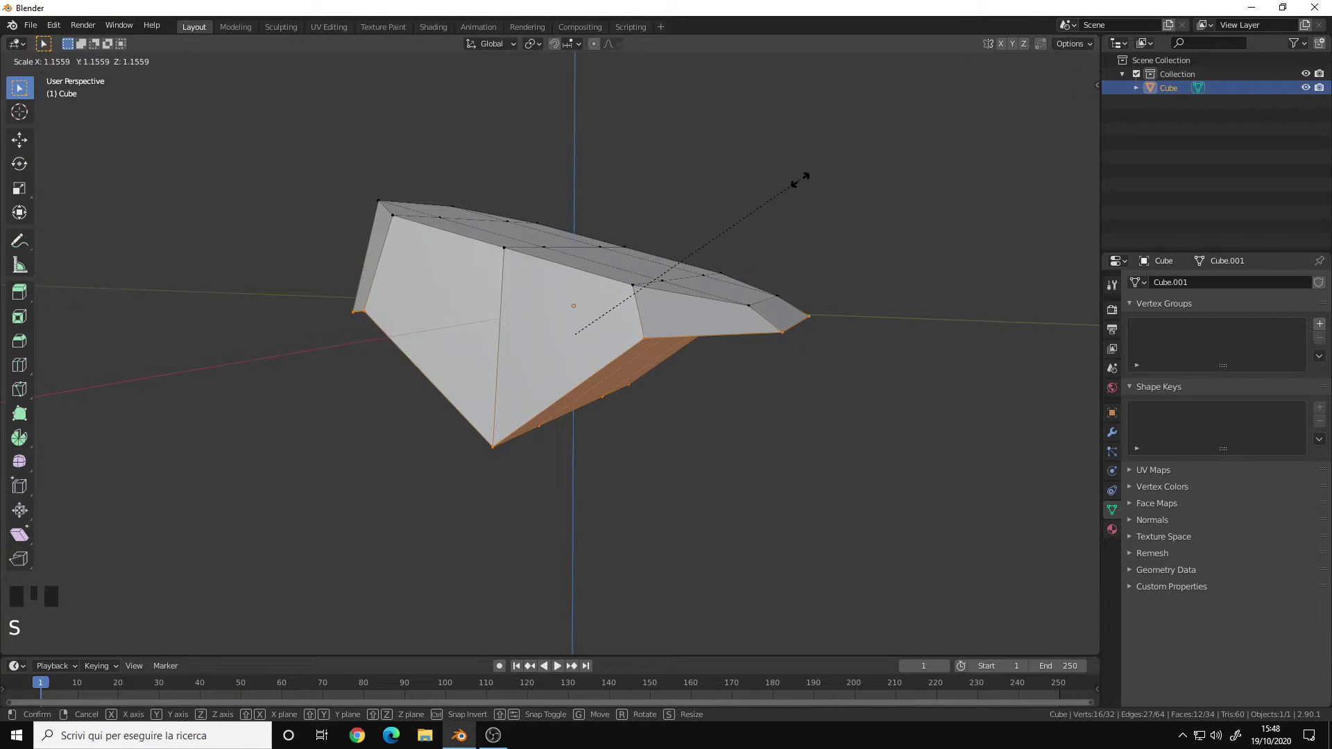
{"action": "key", "text": "z"}
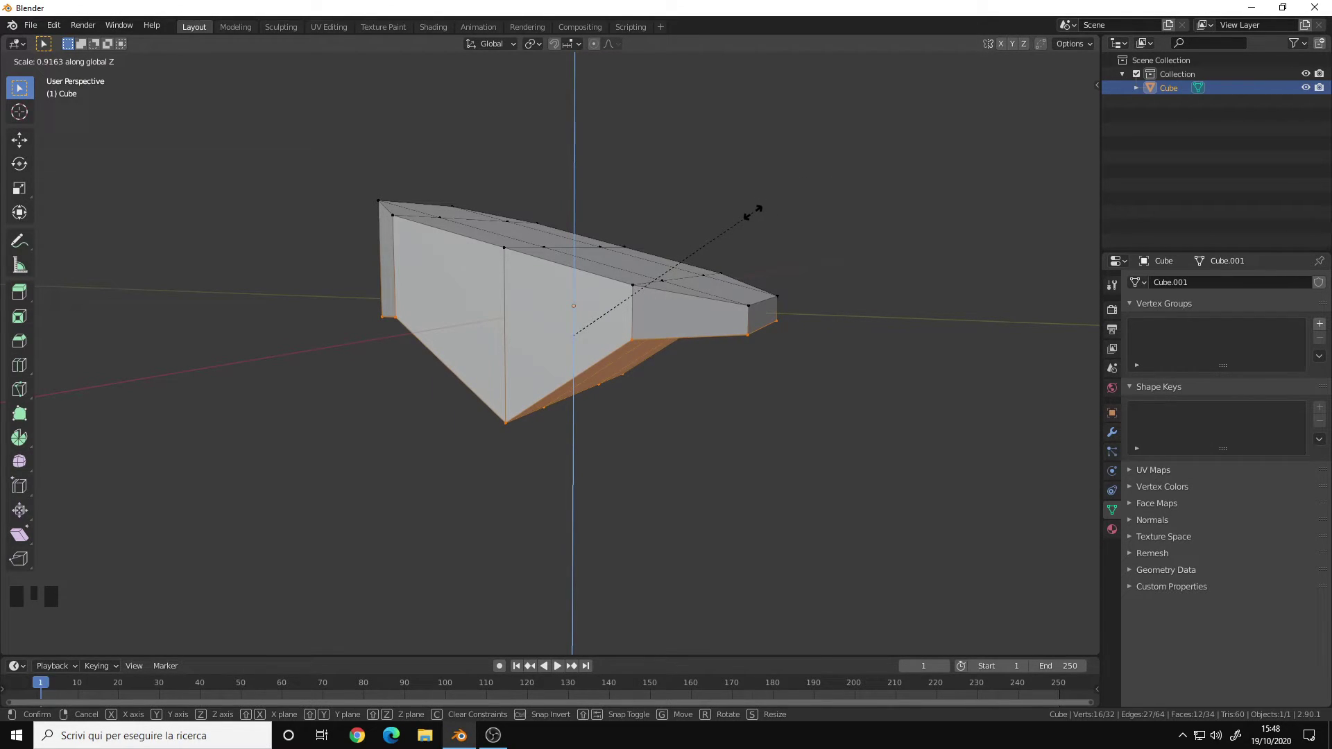
{"action": "type", "text": "0"}
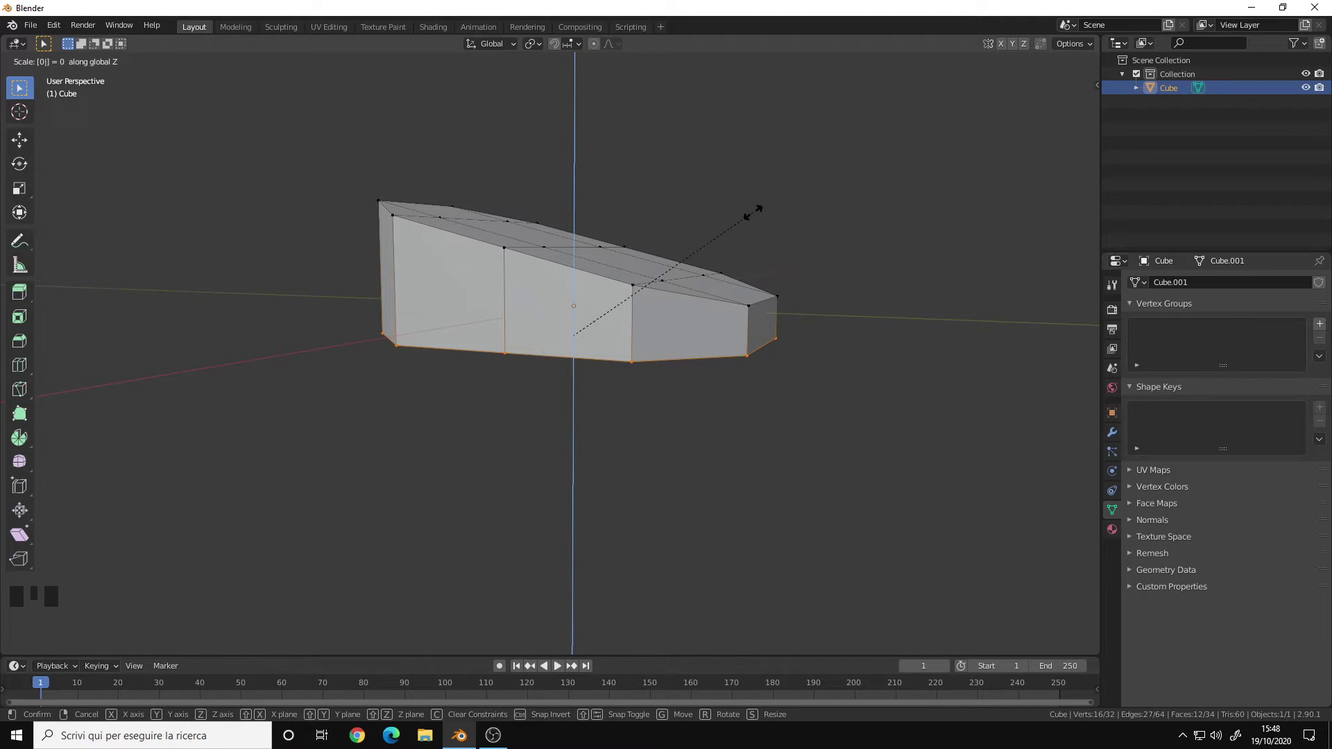
{"action": "key", "text": "Return"}
{"action": "mouse_move", "coordinate": [750, 213]}
{"action": "left_mouse_down", "text": "alt"}
{"action": "mouse_move", "coordinate": [525, 312]}
{"action": "mouse_move", "coordinate": [676, 313]}
{"action": "mouse_move", "coordinate": [552, 351]}
{"action": "mouse_move", "coordinate": [551, 309]}
{"action": "mouse_move", "coordinate": [605, 269]}
{"action": "left_mouse_up", "text": "alt"}
{"action": "key", "text": "ctrl+z"}
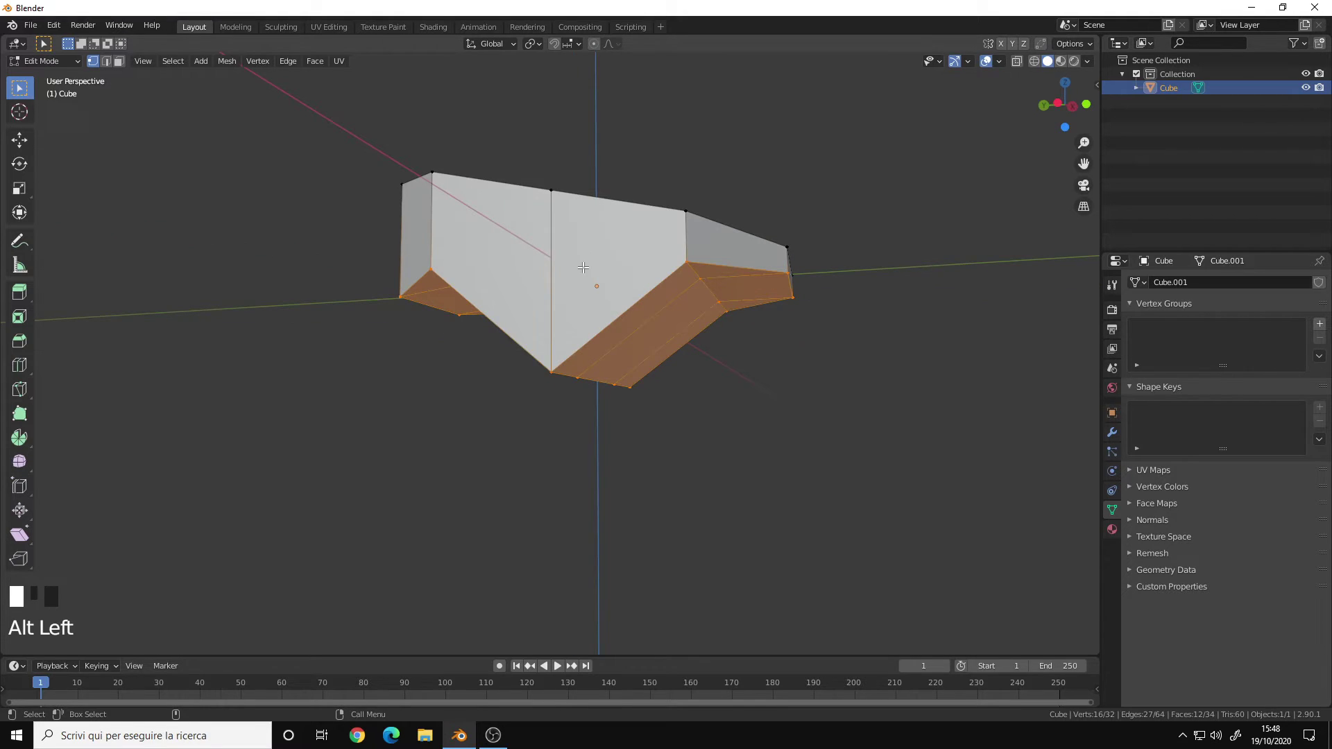
Flatten the bottom vertices with LoopTools Flatten, deselect all, and orbit to check
{"action": "right_click", "coordinate": [582, 267]}
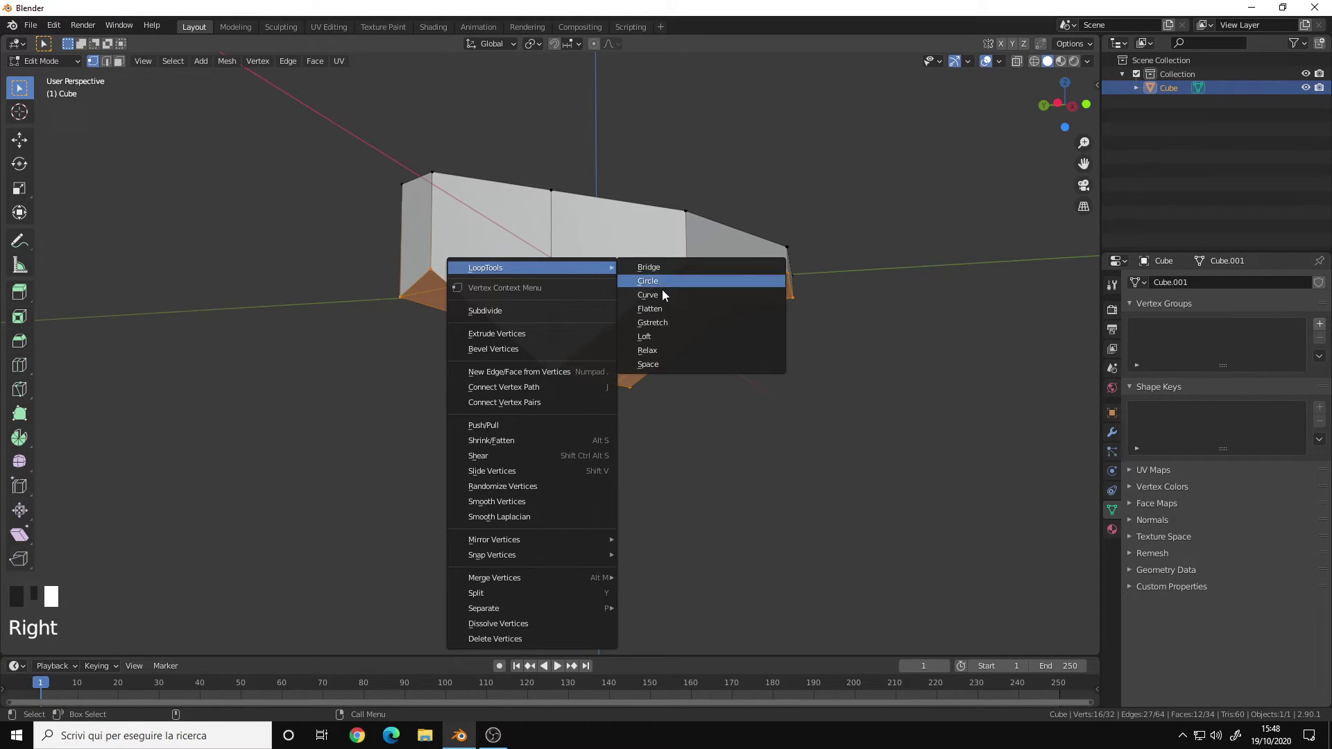
{"action": "left_click", "coordinate": [662, 309]}
{"action": "key", "text": "alt+a"}
{"action": "mouse_move", "coordinate": [544, 387]}
{"action": "left_mouse_down", "text": "alt"}
{"action": "mouse_move", "coordinate": [632, 269]}
{"action": "mouse_move", "coordinate": [625, 327]}
{"action": "left_mouse_up", "text": "alt"}
{"action": "middle_click_drag", "start_coordinate": [625, 327], "coordinate": [583, 327], "text": "alt"}
{"action": "right_click_drag", "start_coordinate": [584, 328], "coordinate": [534, 329], "text": "alt"}
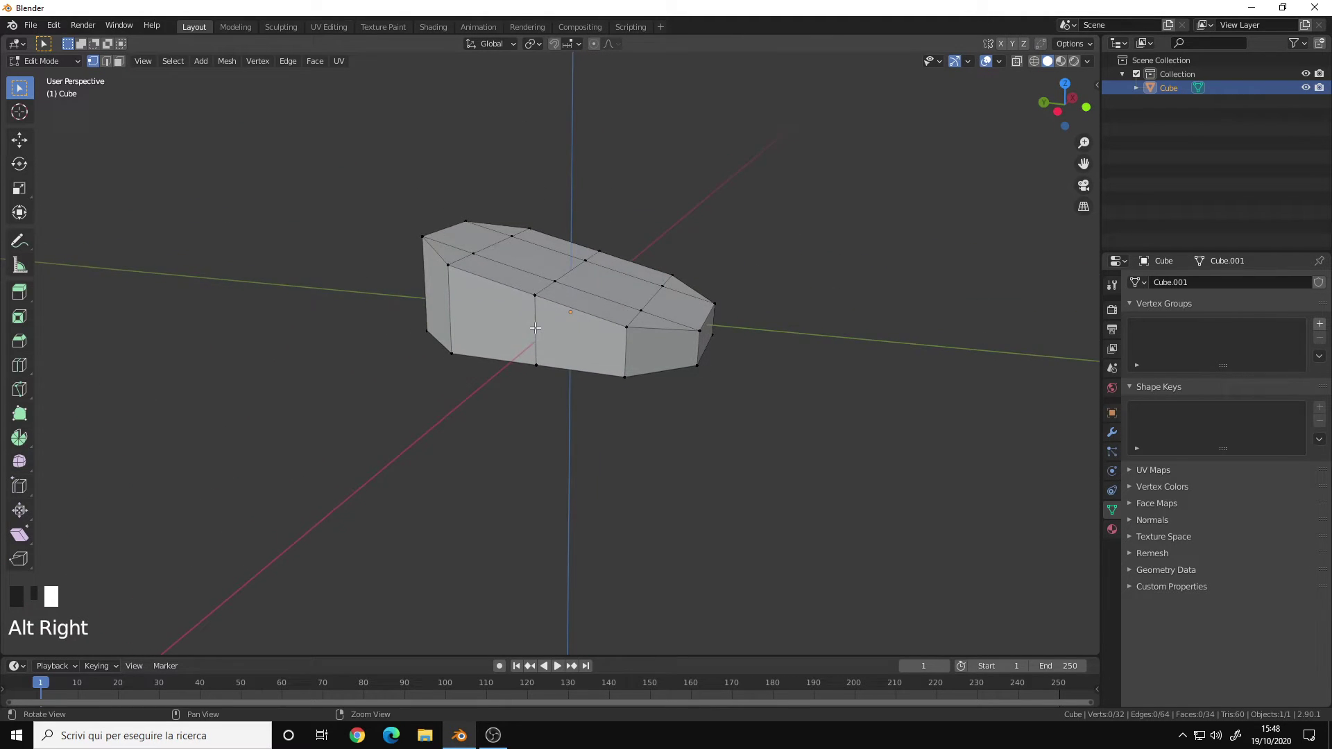
{"action": "mouse_move", "coordinate": [534, 328]}
{"action": "left_mouse_down", "text": "alt"}
{"action": "mouse_move", "coordinate": [555, 289]}
{"action": "mouse_move", "coordinate": [594, 279]}
{"action": "mouse_move", "coordinate": [531, 302]}
{"action": "left_mouse_up", "text": "alt"}
Orbit closer around the mesh to inspect its notched side
{"action": "middle_click_drag", "start_coordinate": [530, 302], "coordinate": [516, 301], "text": "alt"}
{"action": "left_click_drag", "start_coordinate": [516, 301], "coordinate": [493, 298], "text": "alt"}
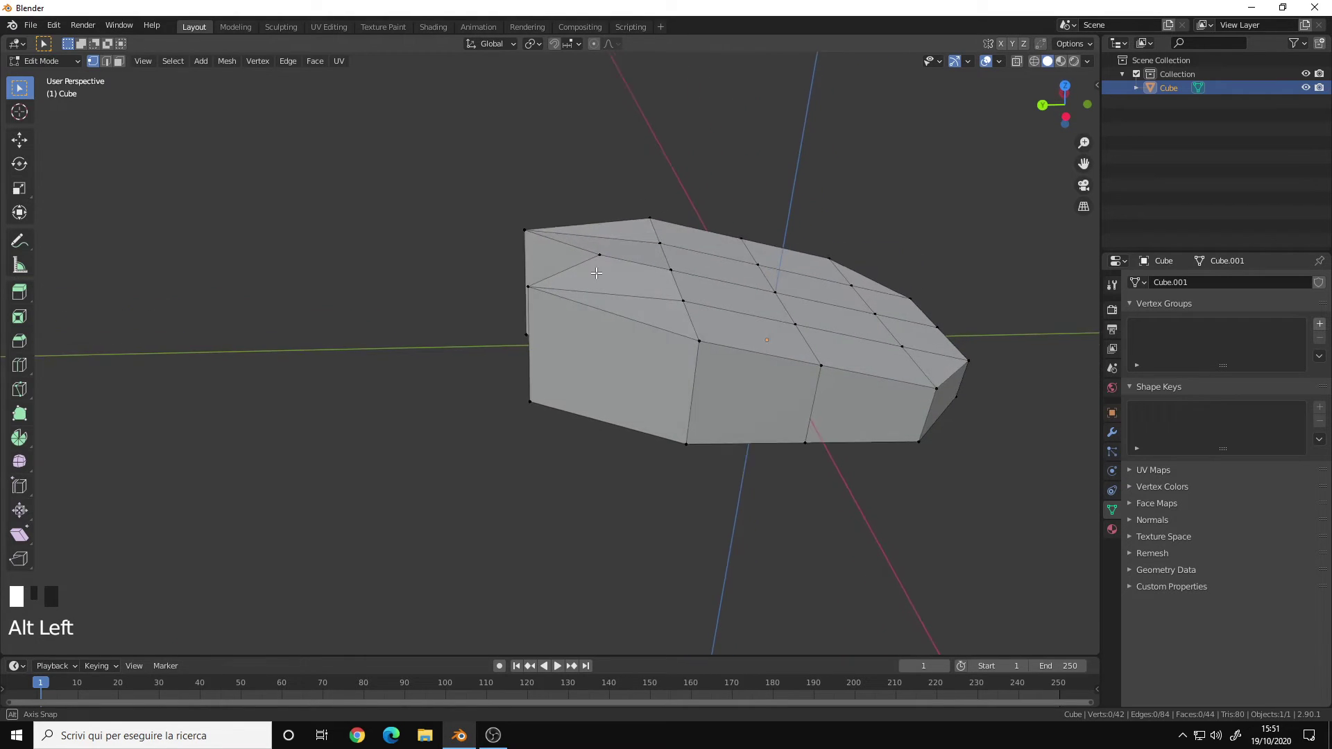
{"action": "left_click_drag", "start_coordinate": [589, 333], "coordinate": [432, 264], "text": "alt"}
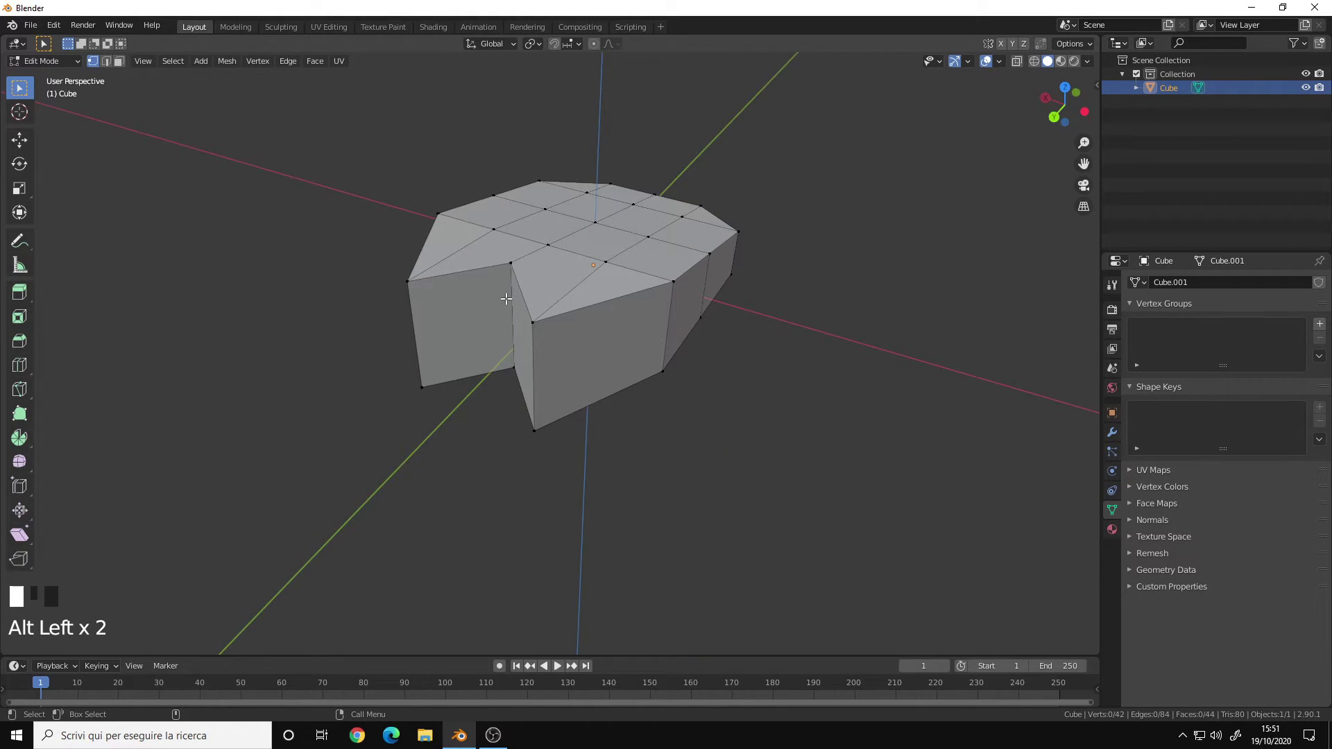
{"action": "left_click_drag", "start_coordinate": [565, 322], "coordinate": [450, 353], "text": "alt"}
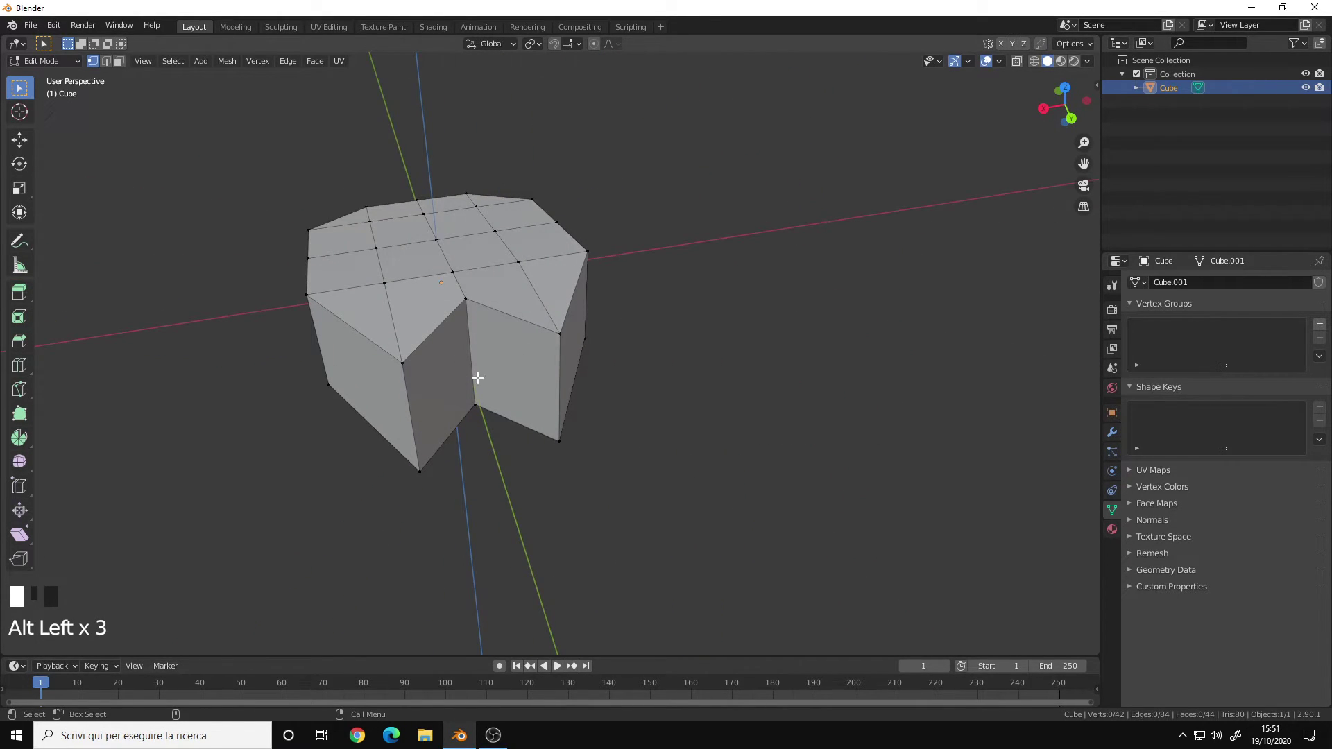
{"action": "left_click_drag", "start_coordinate": [544, 350], "coordinate": [463, 355], "text": "alt"}
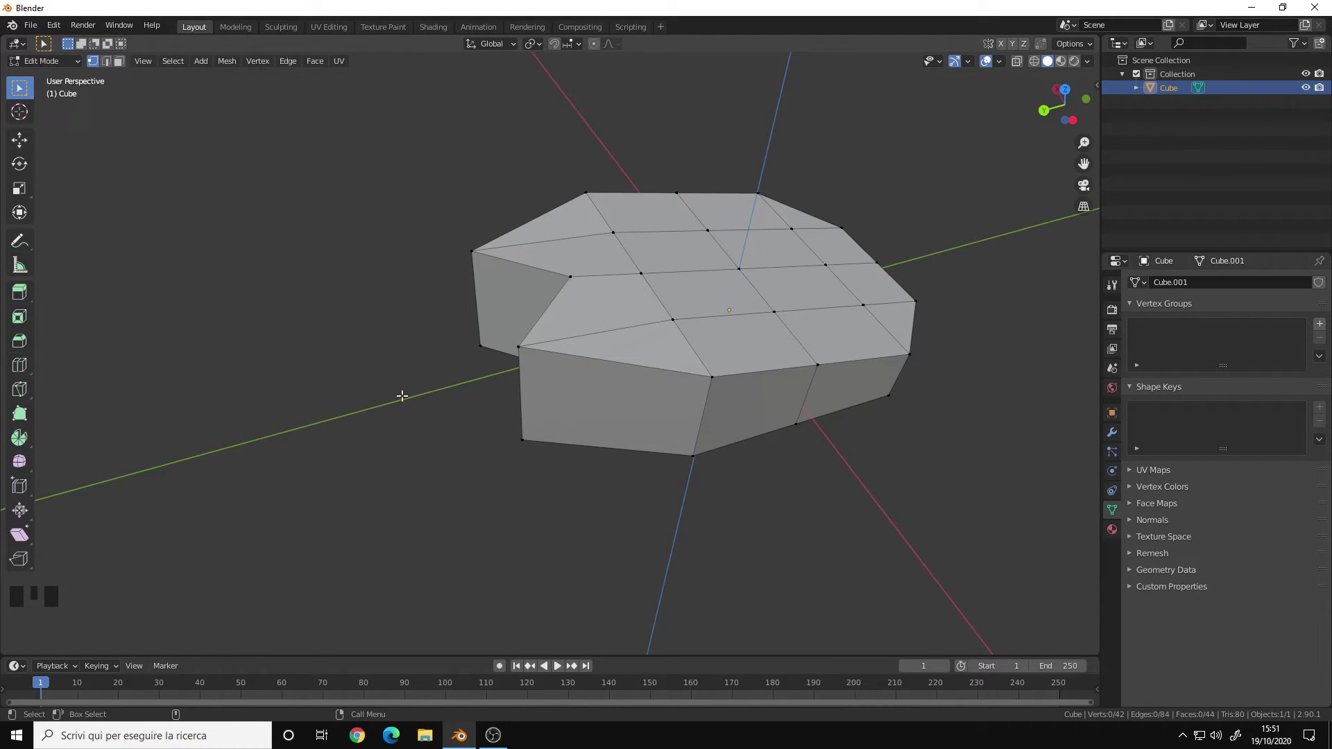
{"action": "left_click_drag", "start_coordinate": [338, 399], "coordinate": [510, 308], "text": "alt"}
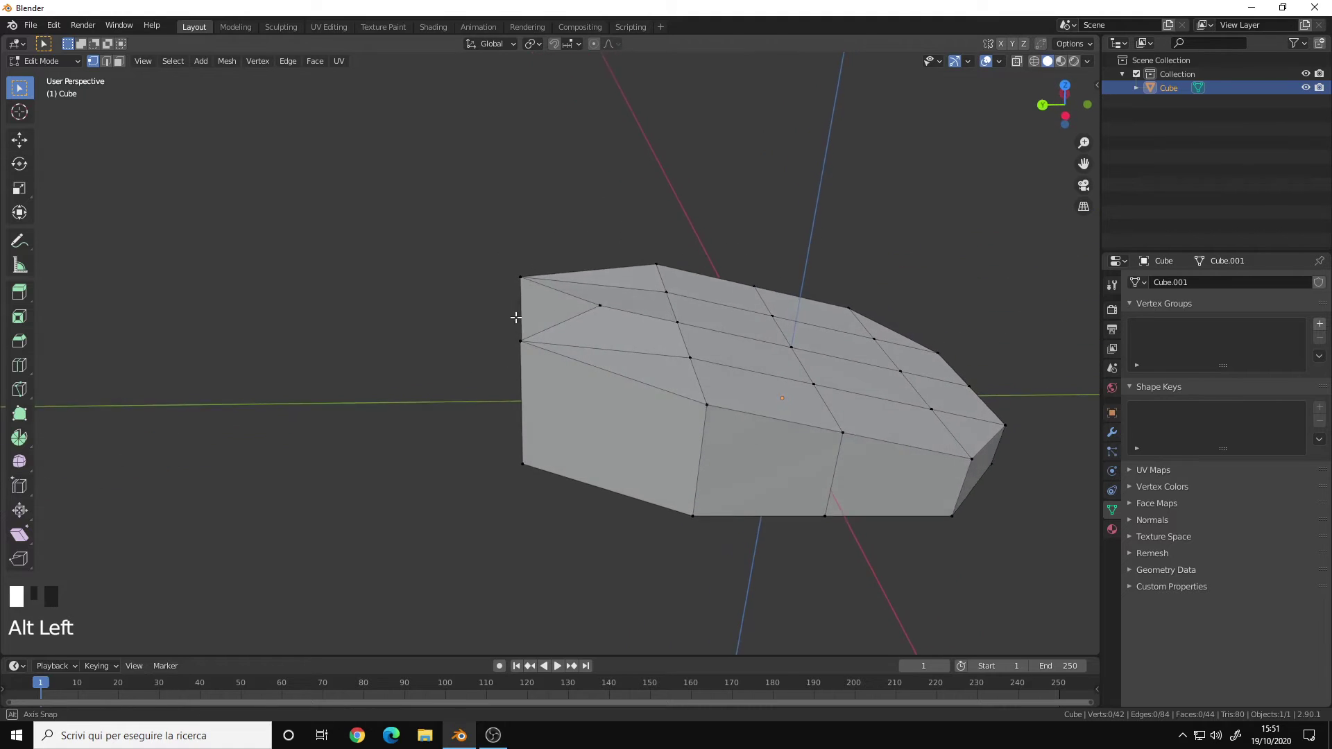
In Right view with X-ray on, box-select the vertices at the notched end
{"action": "key", "text": "KP_3"}
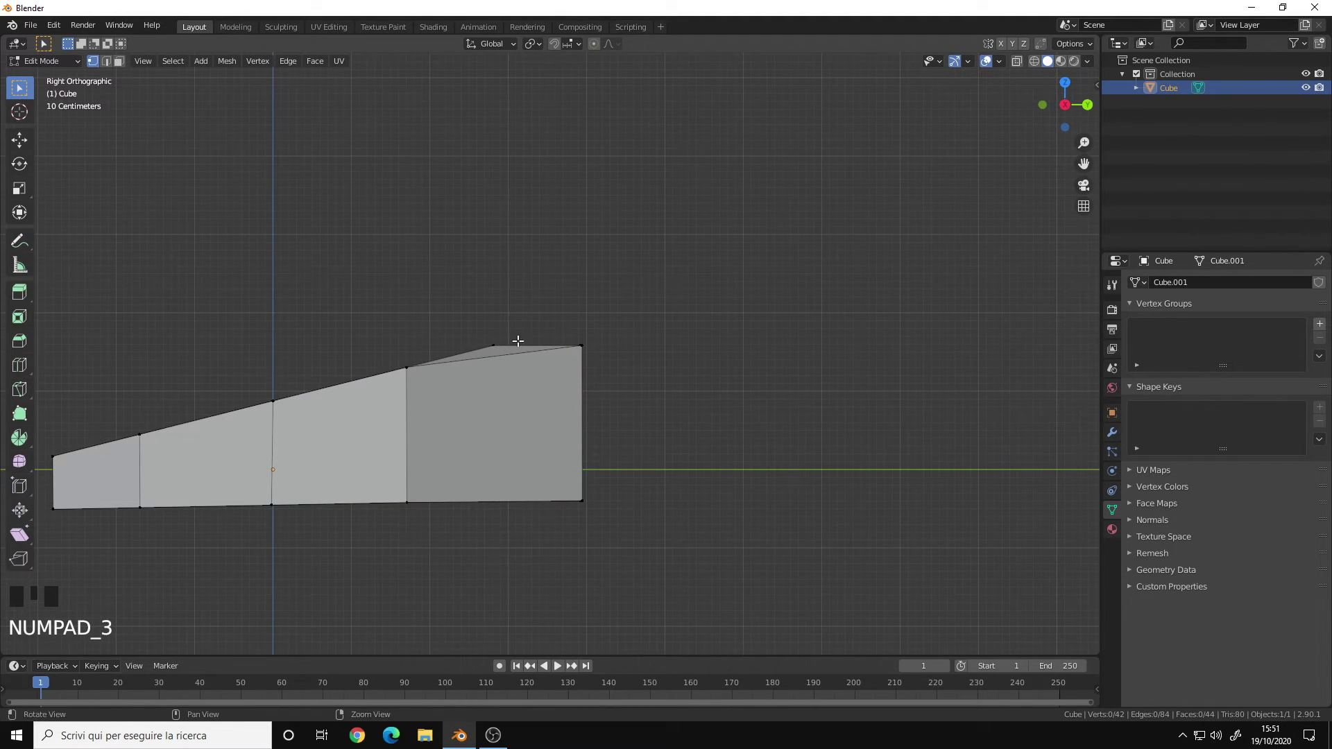
{"action": "key", "text": "z"}
{"action": "left_click", "coordinate": [381, 249]}
{"action": "mouse_move", "coordinate": [798, 155]}
{"action": "left_mouse_down"}
{"action": "mouse_move", "coordinate": [604, 565]}
{"action": "mouse_move", "coordinate": [676, 324]}
{"action": "mouse_move", "coordinate": [683, 139]}
{"action": "left_mouse_up"}
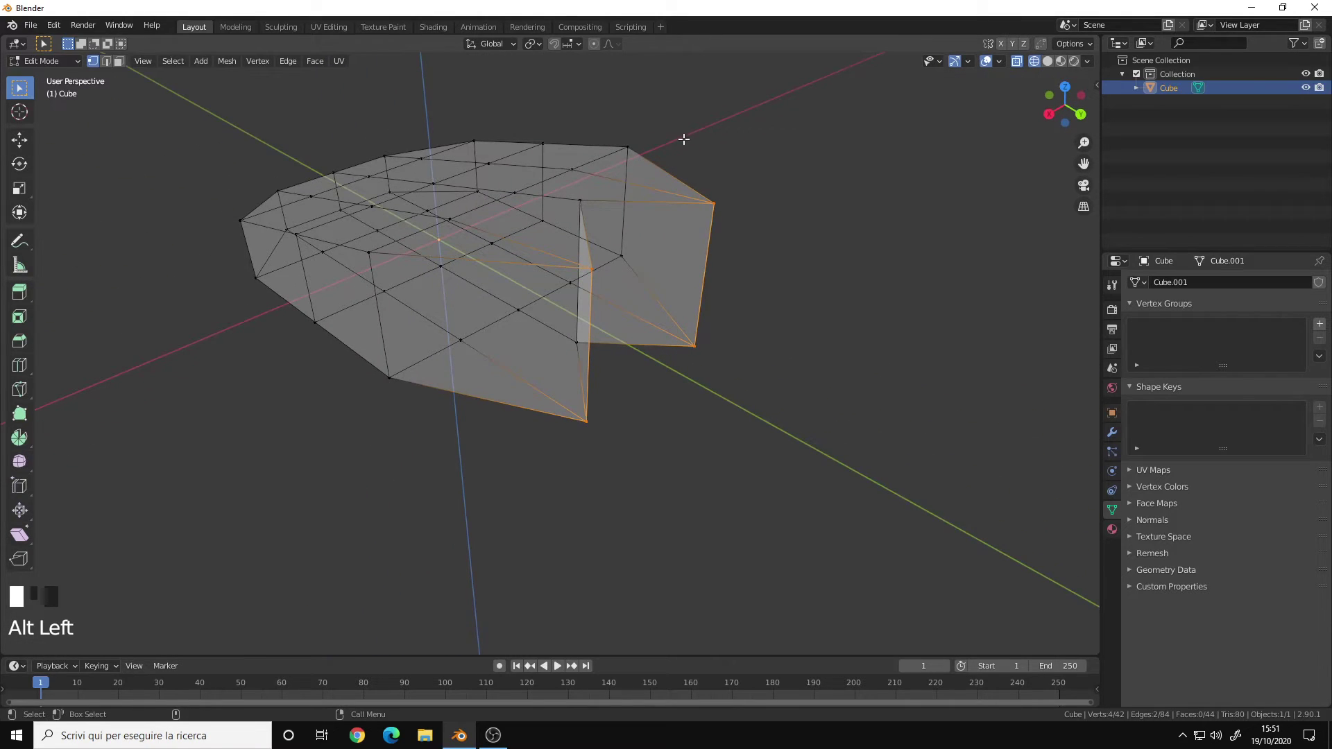
Turn X-ray off, select the notch faces, and scale them to zero along Y
{"action": "mouse_move", "coordinate": [583, 347]}
{"action": "left_mouse_down", "text": "alt"}
{"action": "mouse_move", "coordinate": [604, 298]}
{"action": "mouse_move", "coordinate": [580, 342]}
{"action": "mouse_move", "coordinate": [762, 231]}
{"action": "left_mouse_up", "text": "alt"}
{"action": "key", "text": "alt+z"}
{"action": "left_click", "coordinate": [580, 342], "text": "shift"}
{"action": "key", "text": "s"}
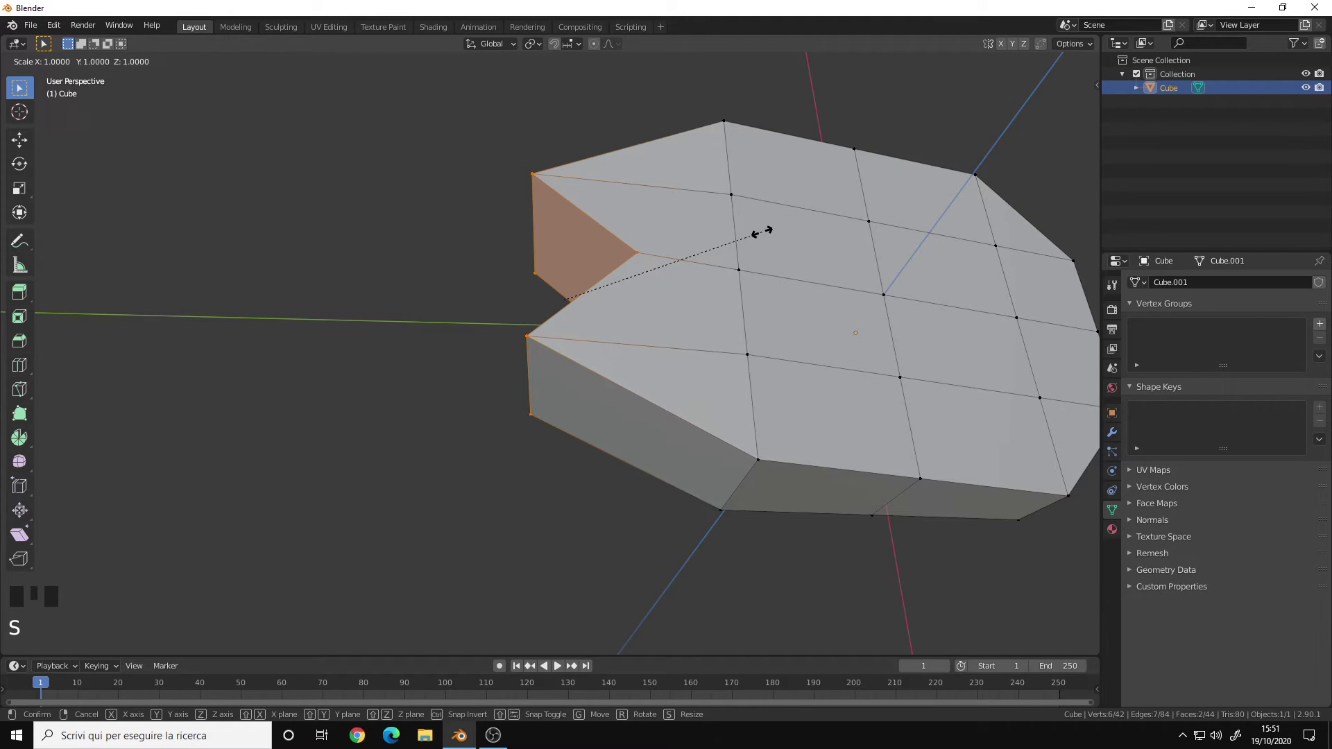
{"action": "type", "text": "y"}
{"action": "type", "text": "0"}
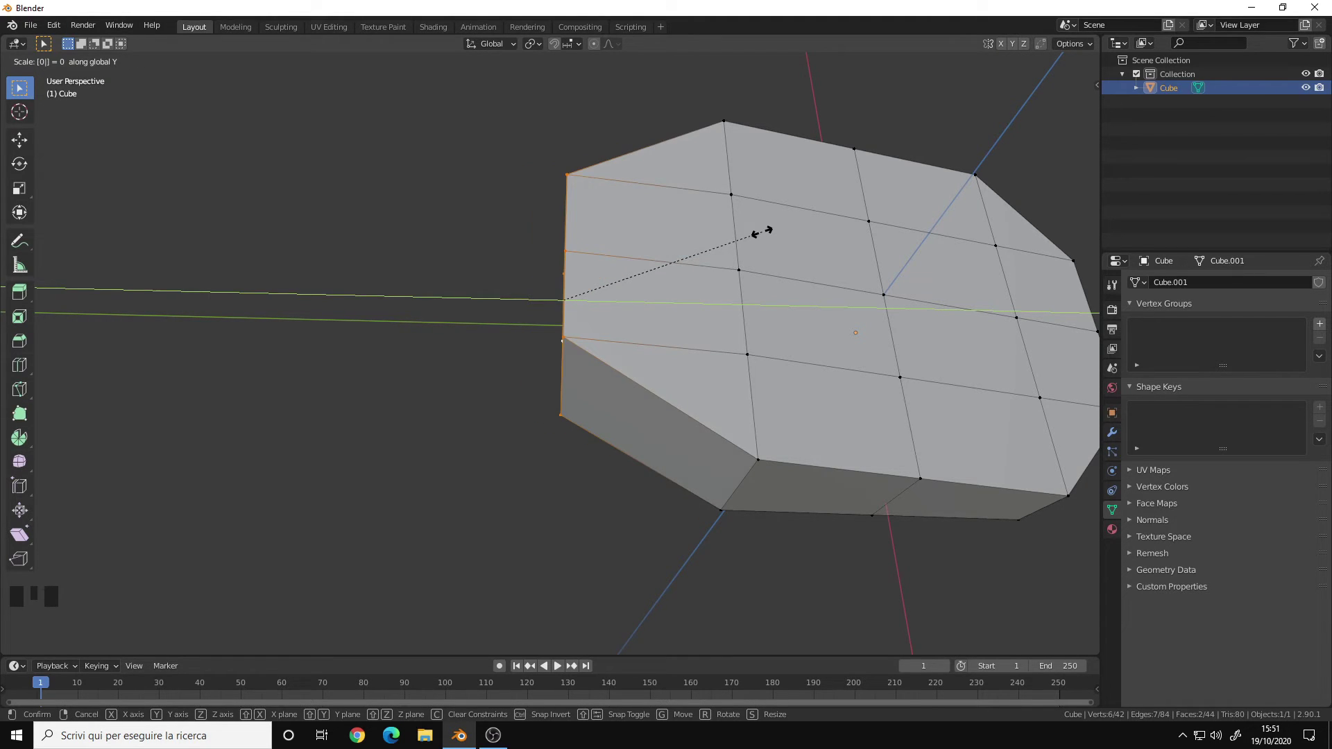
{"action": "key", "text": "Return"}
{"action": "mouse_move", "coordinate": [762, 232]}
{"action": "left_mouse_down", "text": "alt"}
{"action": "mouse_move", "coordinate": [661, 264]}
{"action": "mouse_move", "coordinate": [728, 358]}
{"action": "mouse_move", "coordinate": [561, 323]}
{"action": "left_mouse_up", "text": "alt"}
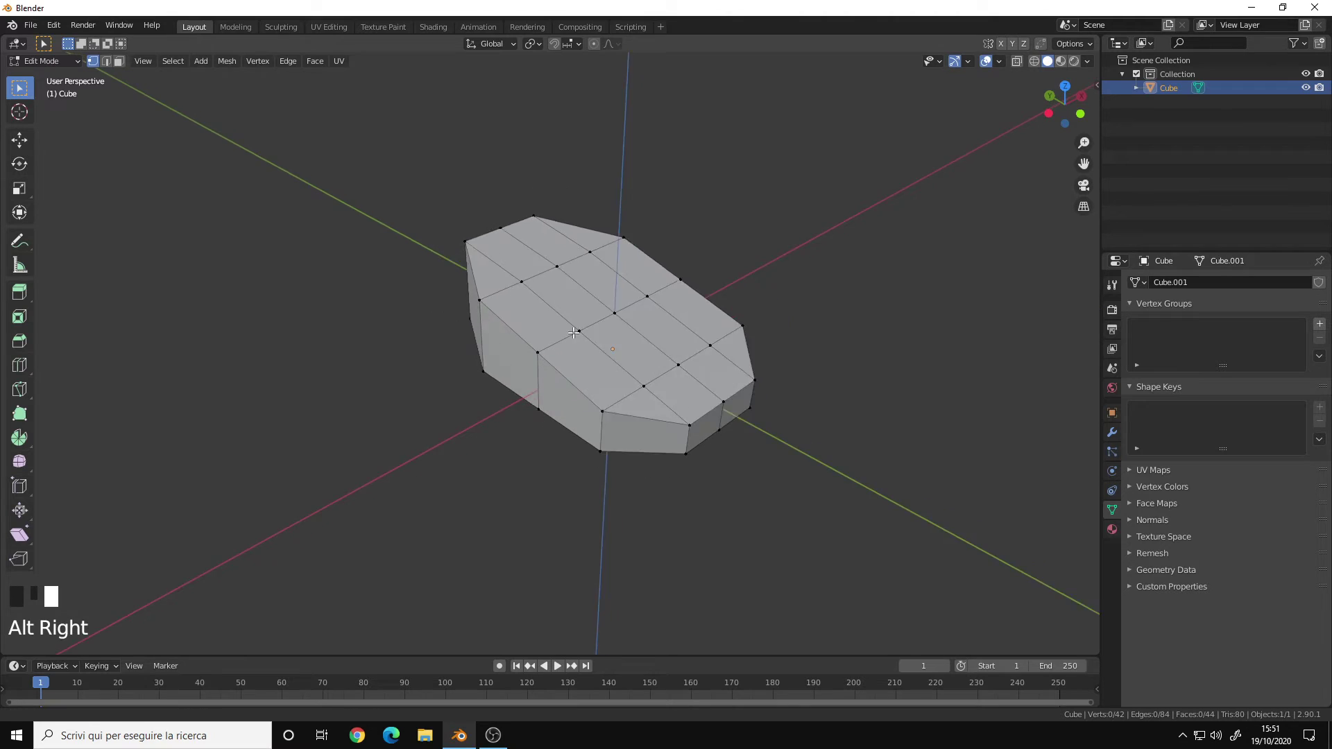
Switch the finished mesh to Object Mode, then orbit and zoom to review it
{"action": "mouse_move", "coordinate": [584, 315]}
{"action": "left_mouse_down", "text": "alt"}
{"action": "mouse_move", "coordinate": [558, 316]}
{"action": "mouse_move", "coordinate": [547, 247]}
{"action": "mouse_move", "coordinate": [540, 393]}
{"action": "mouse_move", "coordinate": [542, 340]}
{"action": "mouse_move", "coordinate": [517, 372]}
{"action": "mouse_move", "coordinate": [566, 337]}
{"action": "mouse_move", "coordinate": [581, 343]}
{"action": "mouse_move", "coordinate": [601, 297]}
{"action": "mouse_move", "coordinate": [615, 295]}
{"action": "left_mouse_up", "text": "alt"}
{"action": "key", "text": "Tab"}
{"action": "middle_click_drag", "start_coordinate": [615, 295], "coordinate": [679, 309], "text": "alt"}
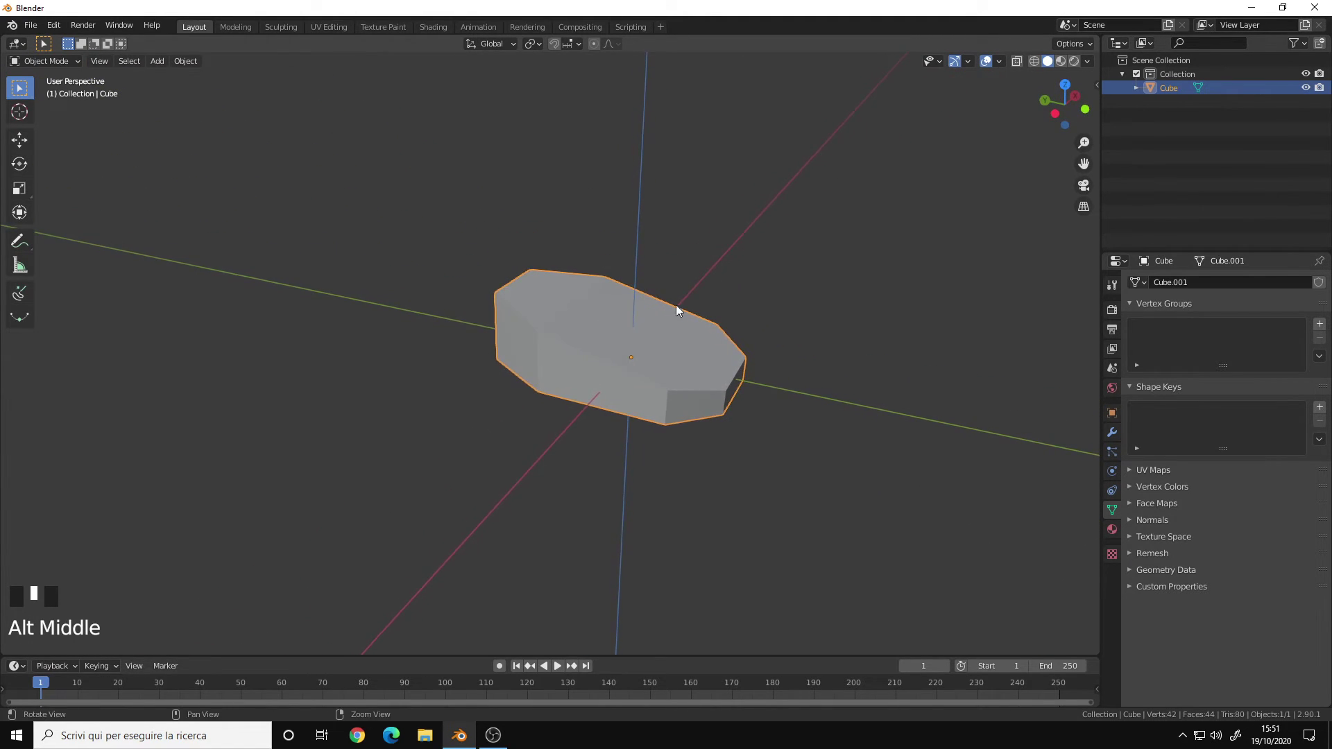
{"action": "right_click_drag", "start_coordinate": [678, 309], "coordinate": [589, 345], "text": "alt"}
{"action": "middle_click_drag", "start_coordinate": [589, 344], "coordinate": [584, 331], "text": "alt"}
{"action": "right_click_drag", "start_coordinate": [583, 327], "coordinate": [703, 286], "text": "alt"}
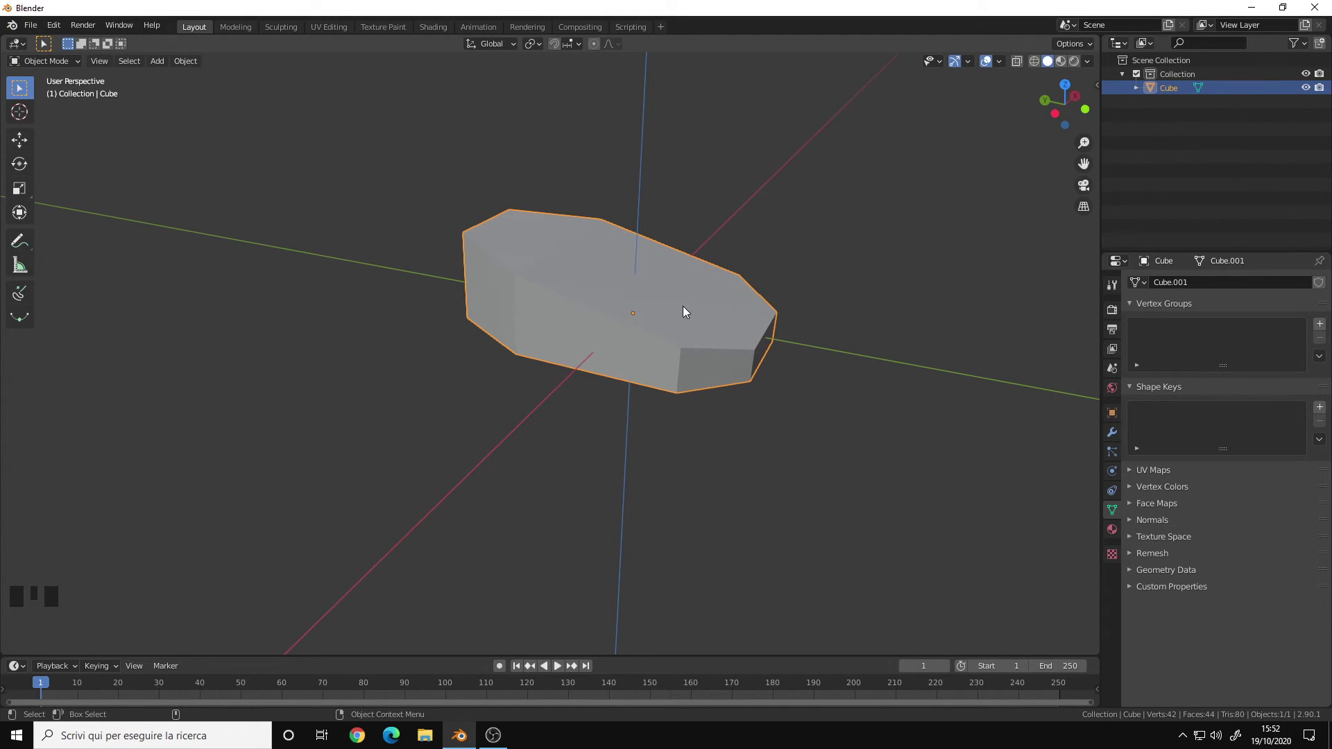
{"action": "right_click_drag", "start_coordinate": [655, 245], "coordinate": [511, 338], "text": "alt"}
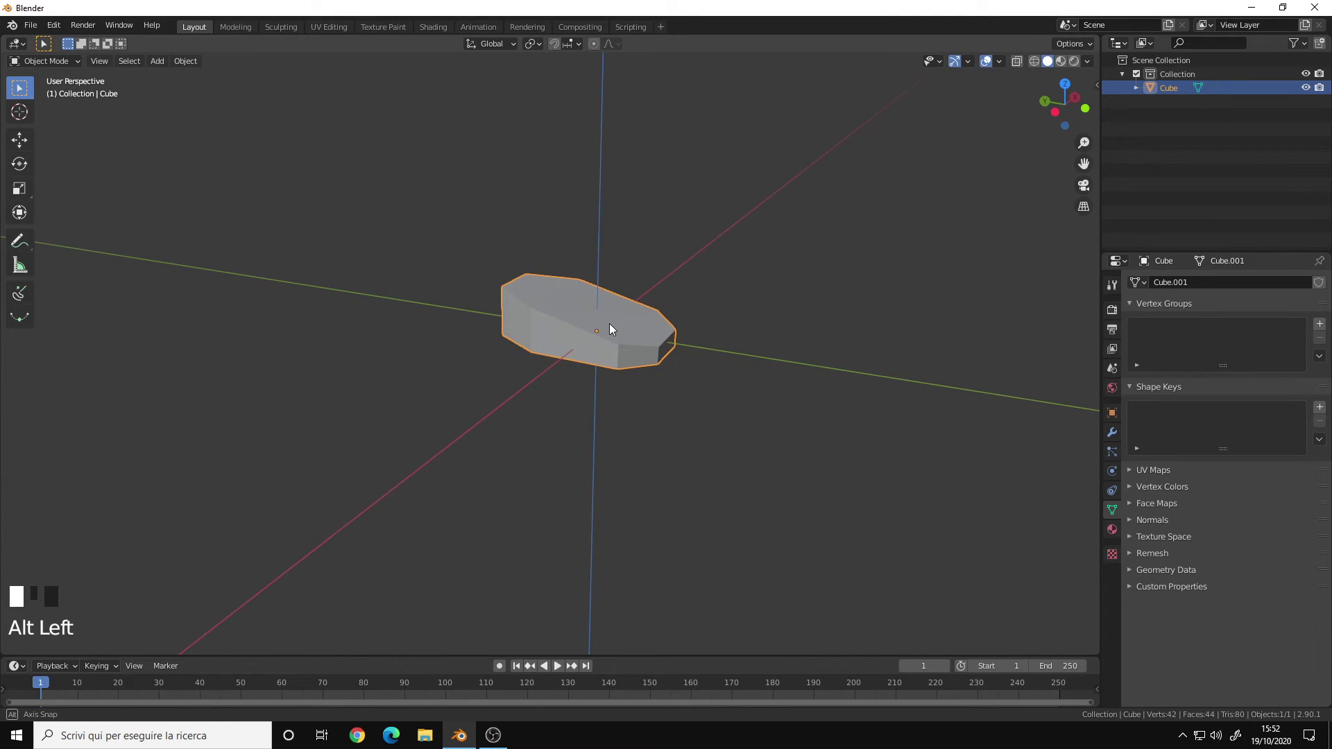